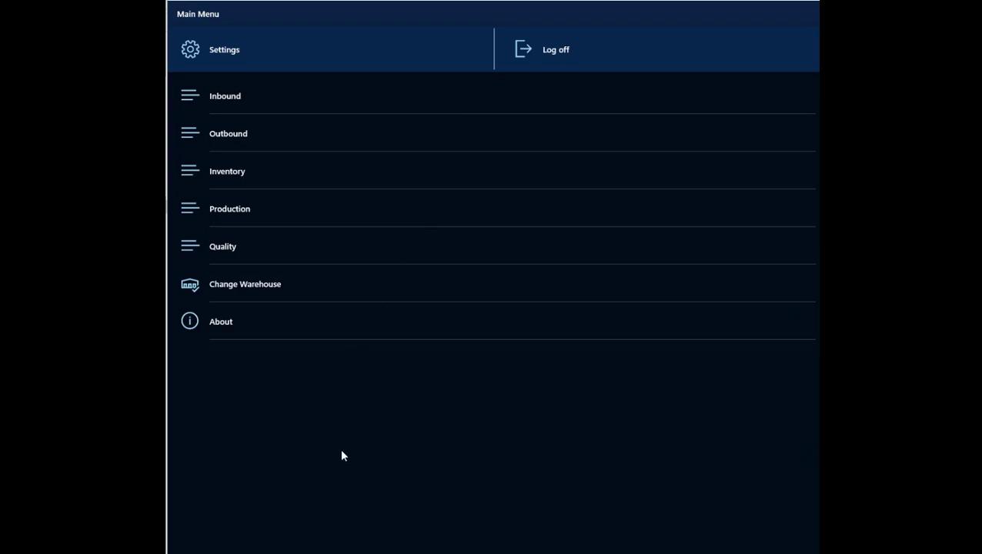
Browse the Inbound, Outbound and Inventory task menus, then open the Quality management menu
click(282, 97)
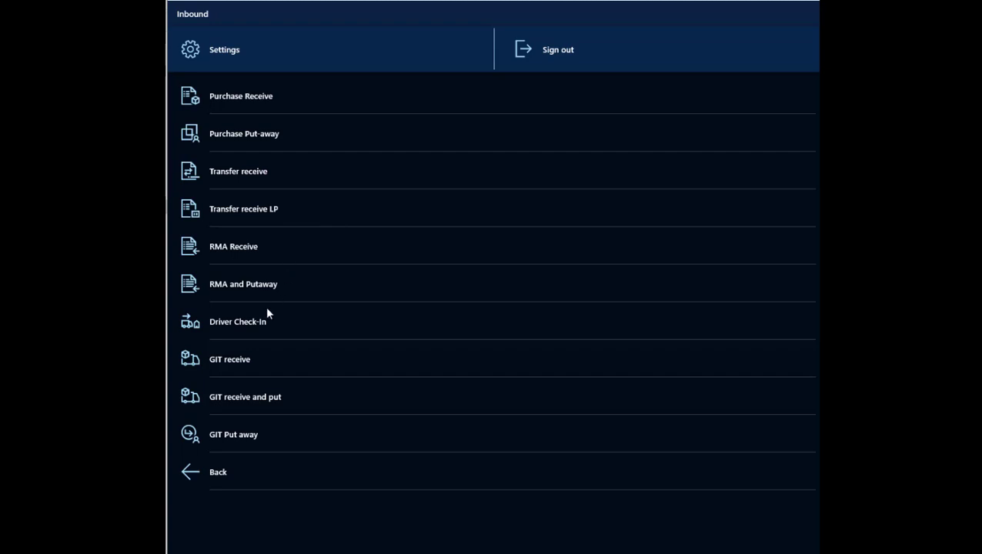
click(196, 473)
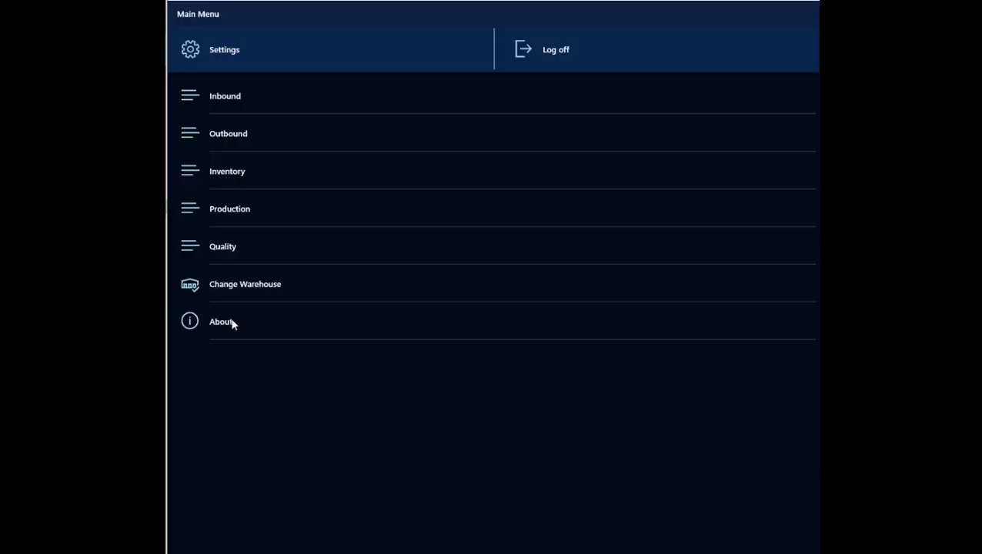
click(246, 133)
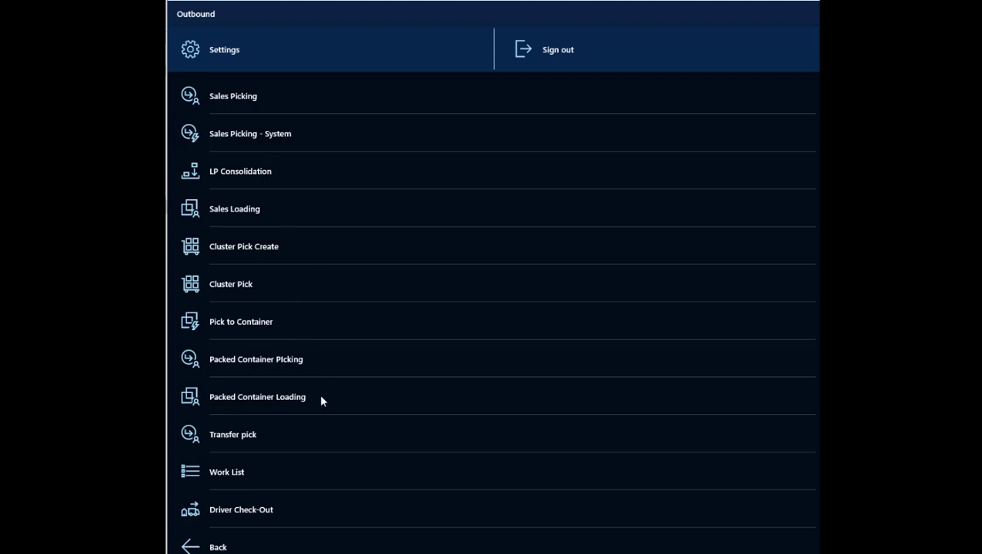
click(198, 548)
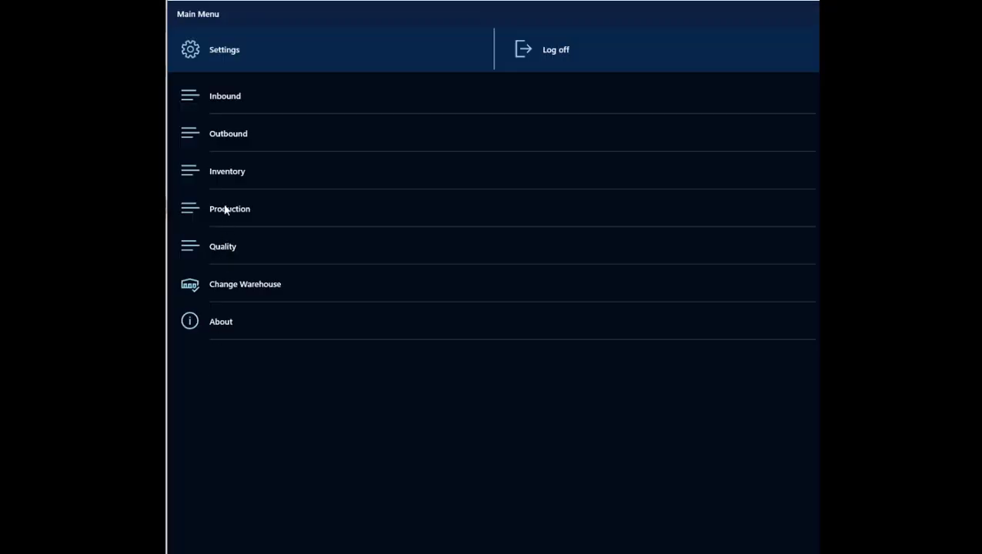
click(225, 172)
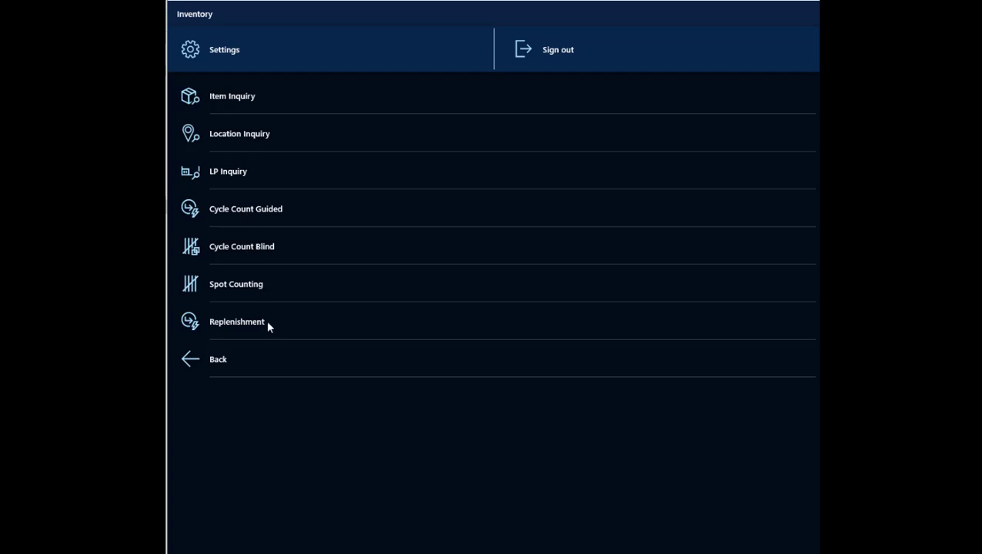
click(194, 362)
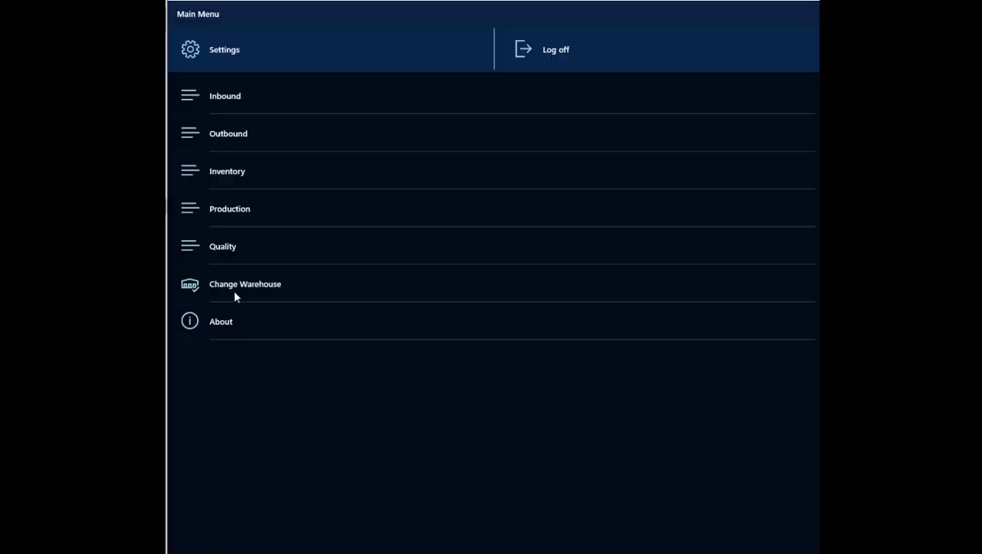
click(229, 253)
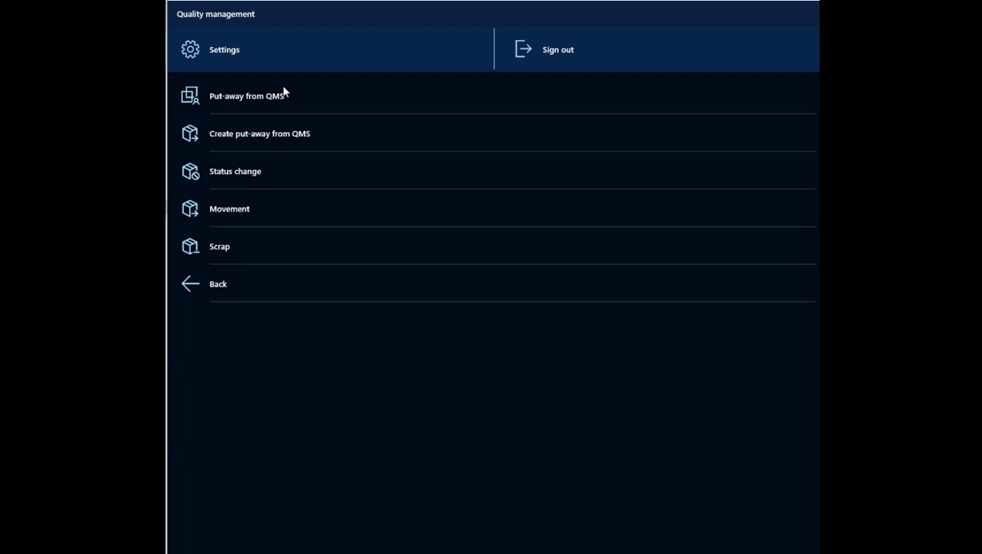
Start a Purchase Receive against purchase order 00000375
click(195, 290)
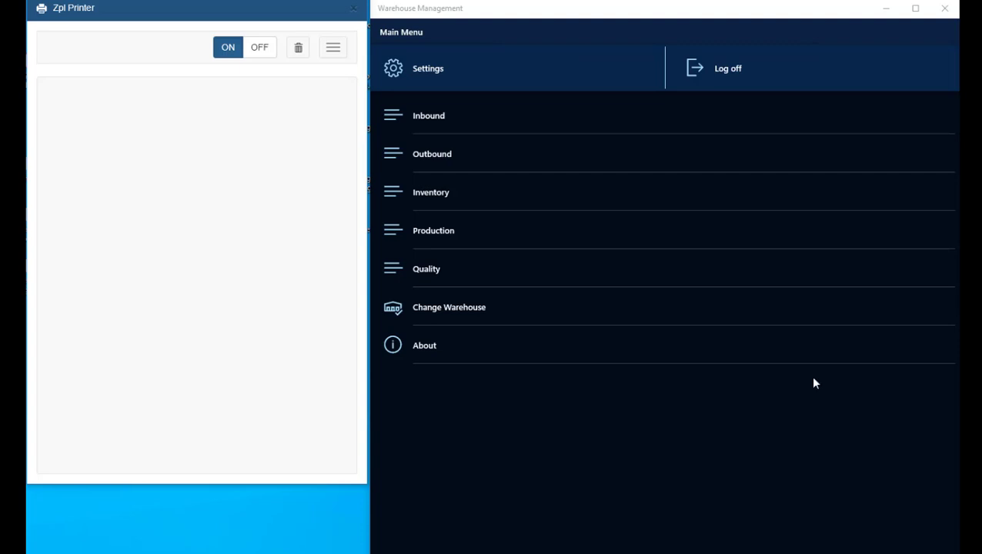
click(434, 116)
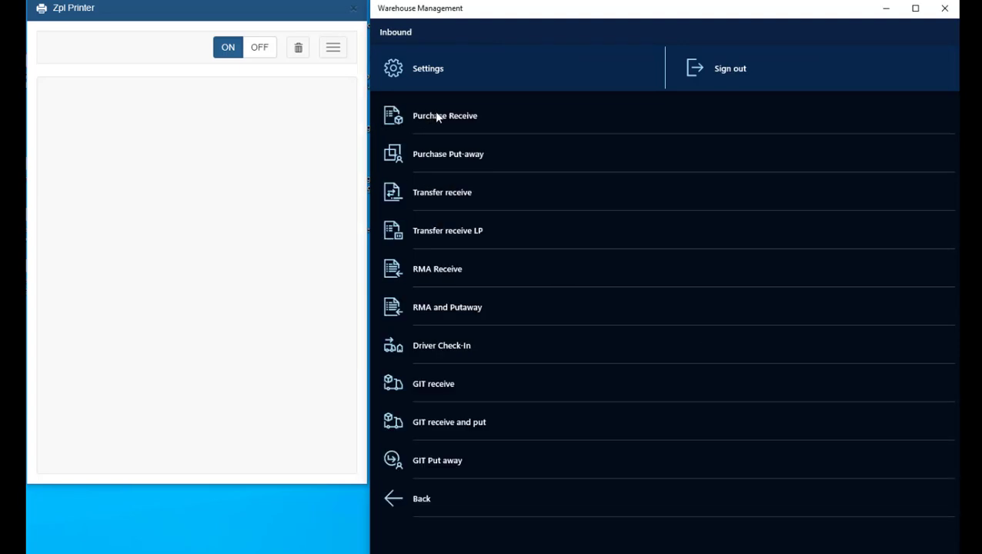
click(436, 115)
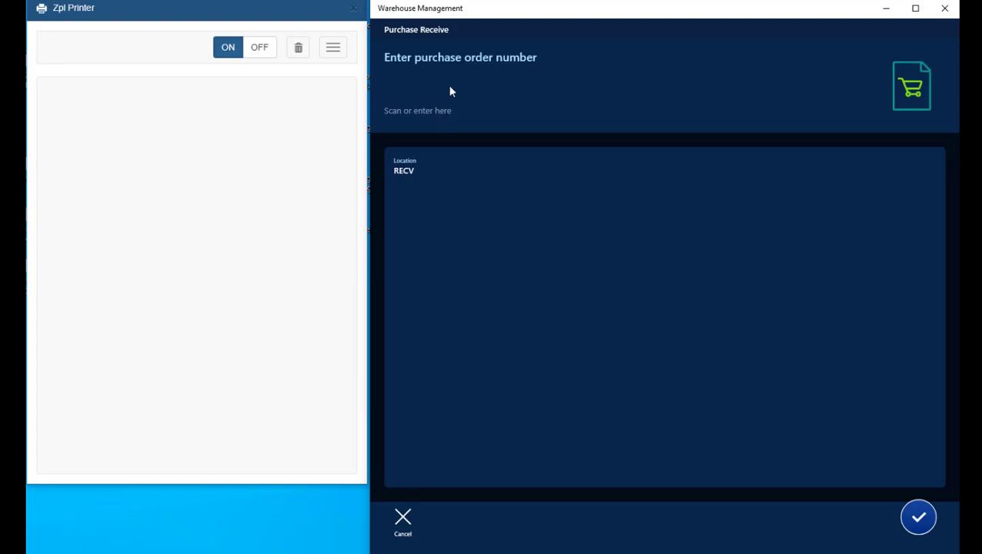
click(449, 91)
text(00000375)
key(Return)
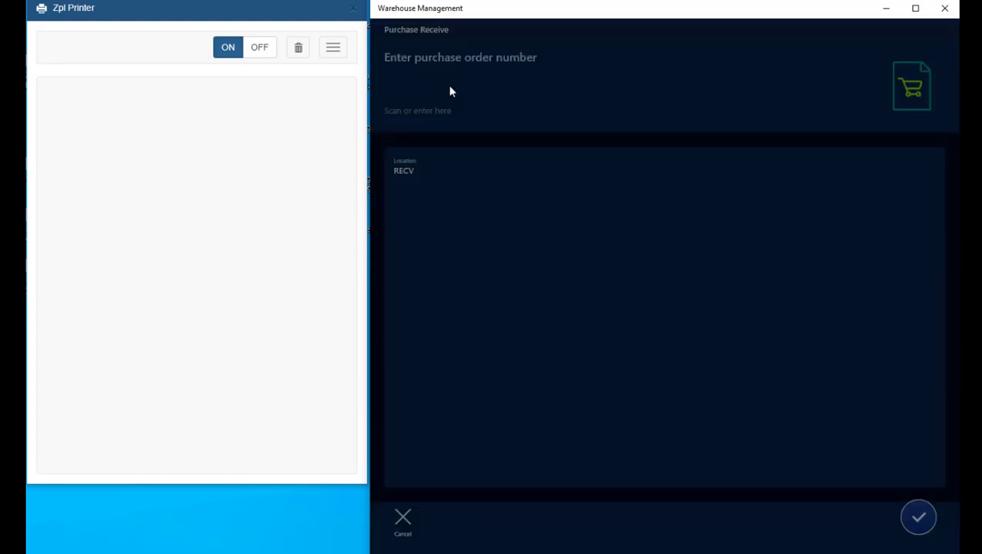
Receive 100 pcs of item A0001 and confirm, printing the FL-001 put-away label
click(522, 93)
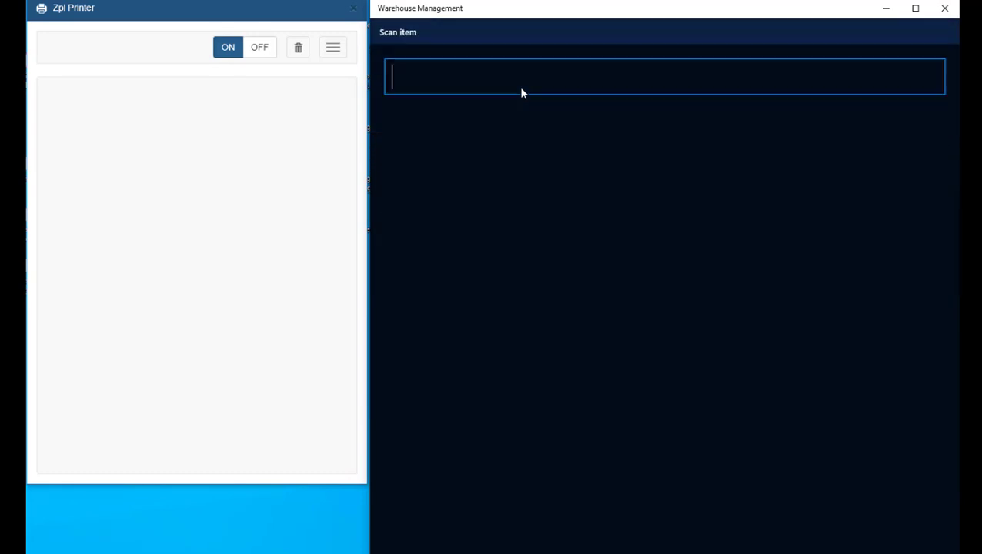
text(A0001)
key(Return)
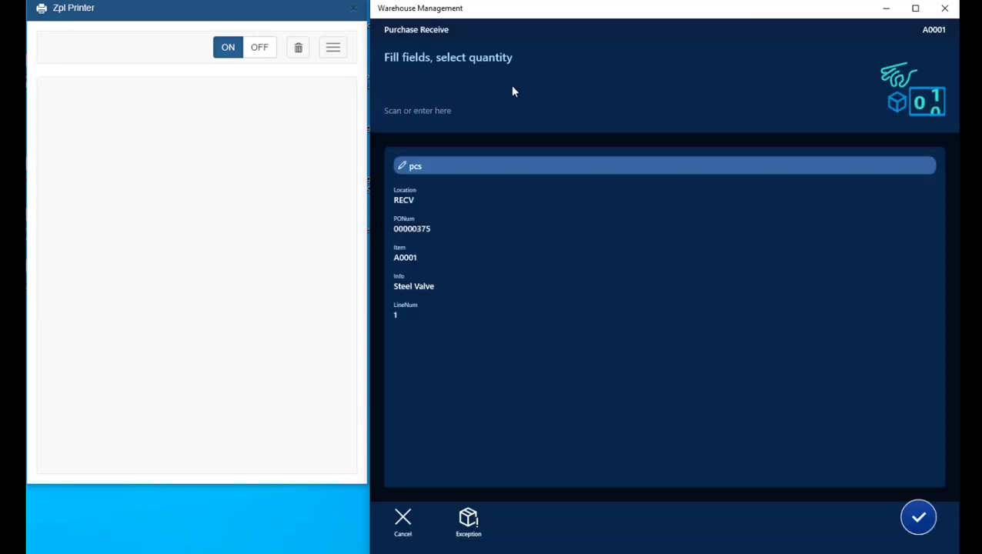
click(513, 91)
text(100)
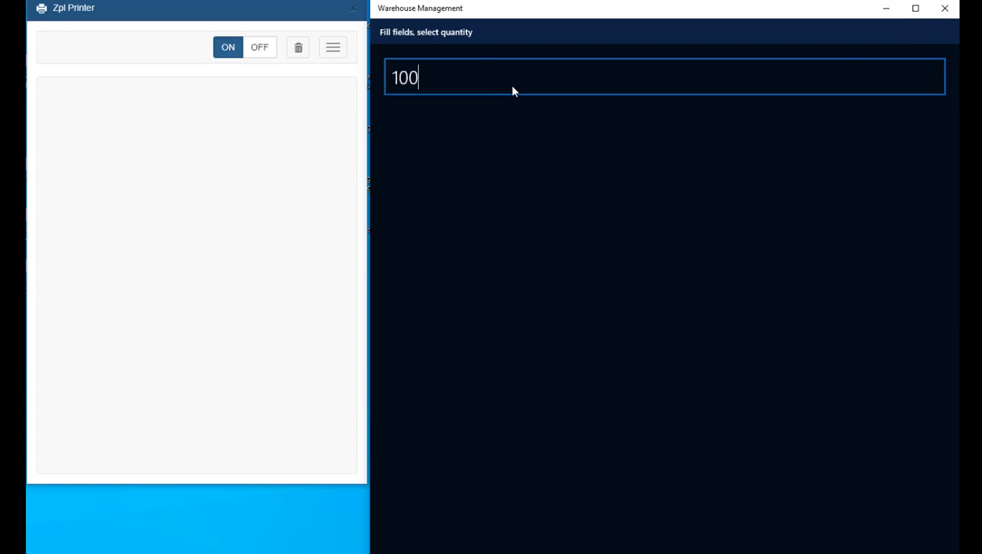
key(Return)
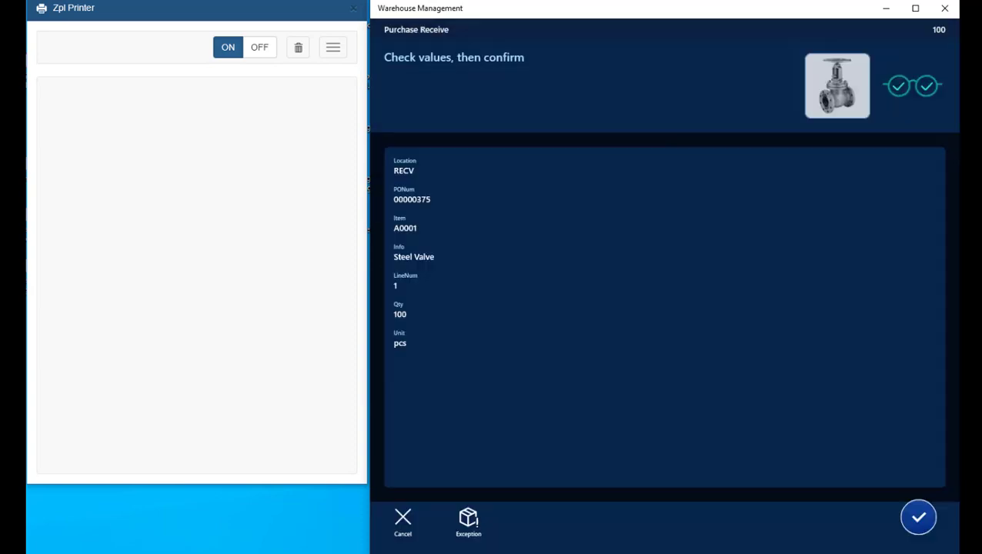
click(918, 518)
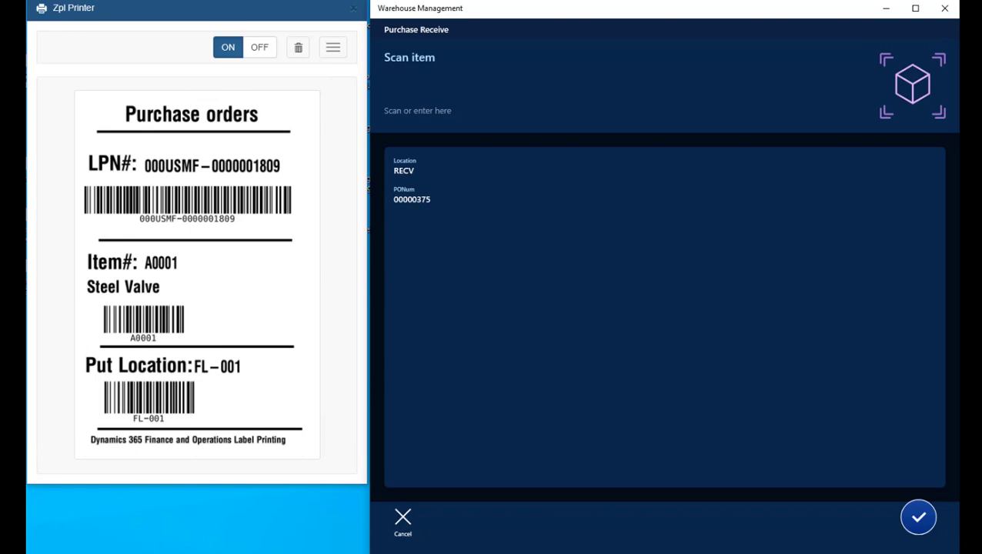
Run Purchase Put-away for work USMF-000267, confirming the RECV pick of 100 valves for FL-001
click(926, 526)
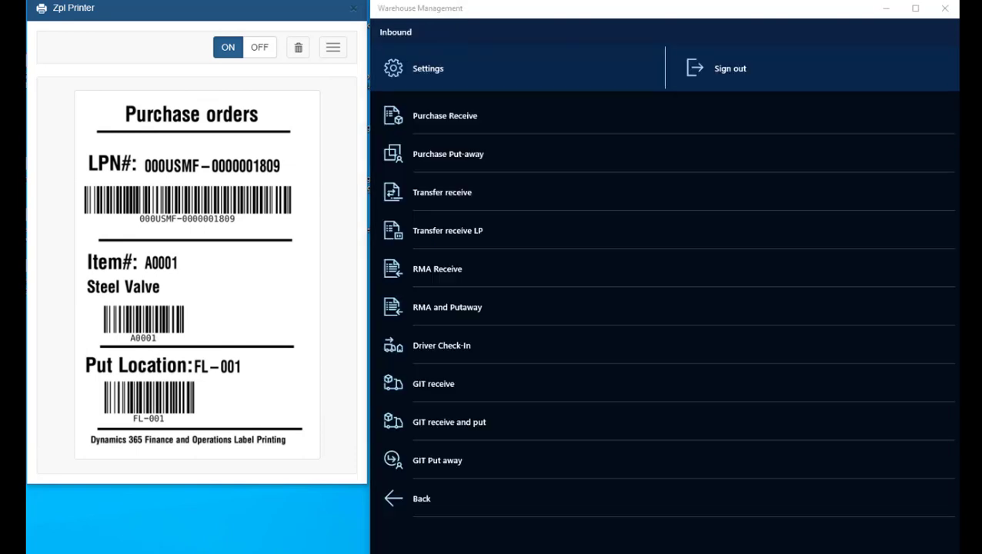
click(492, 160)
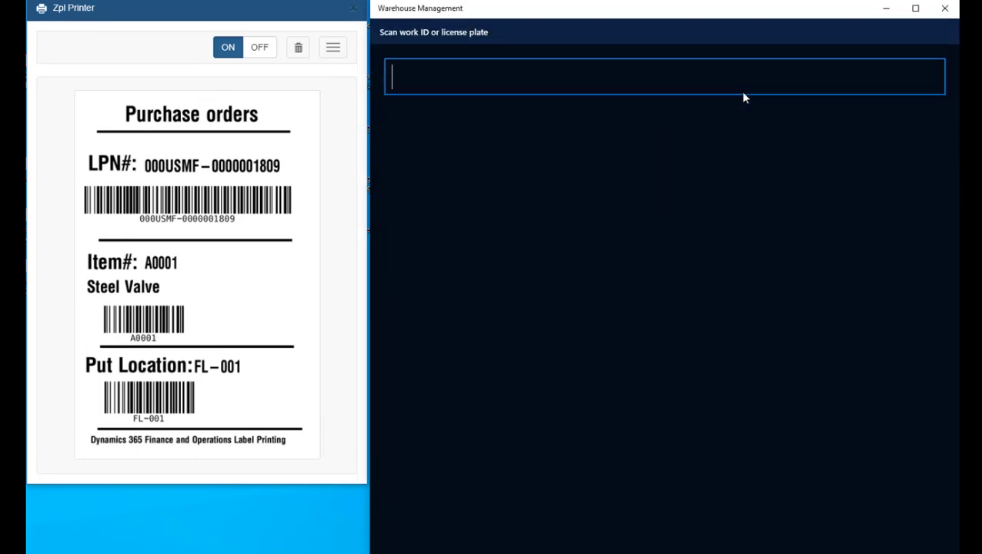
text(USMF-000267)
key(Return)
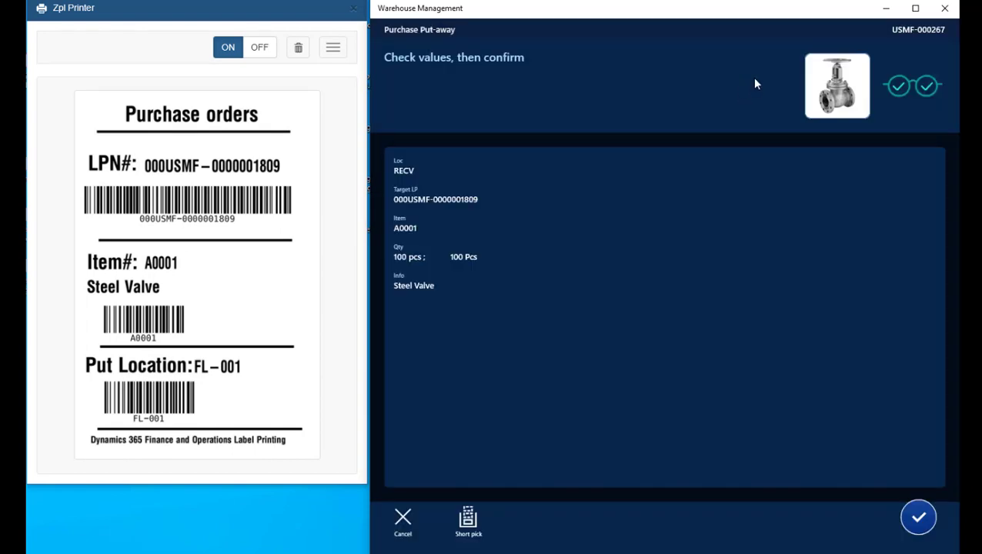
click(919, 514)
click(403, 523)
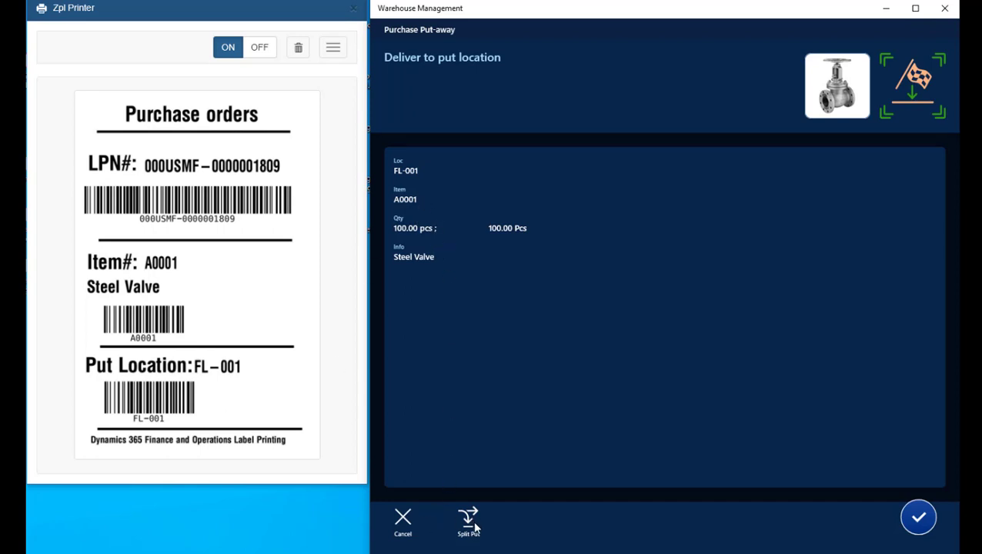
click(915, 519)
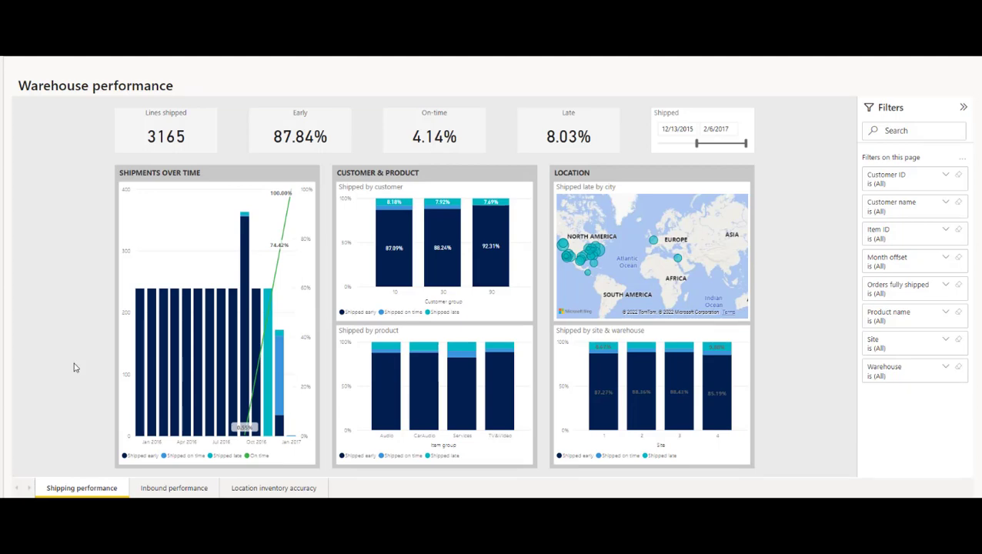
click(234, 360)
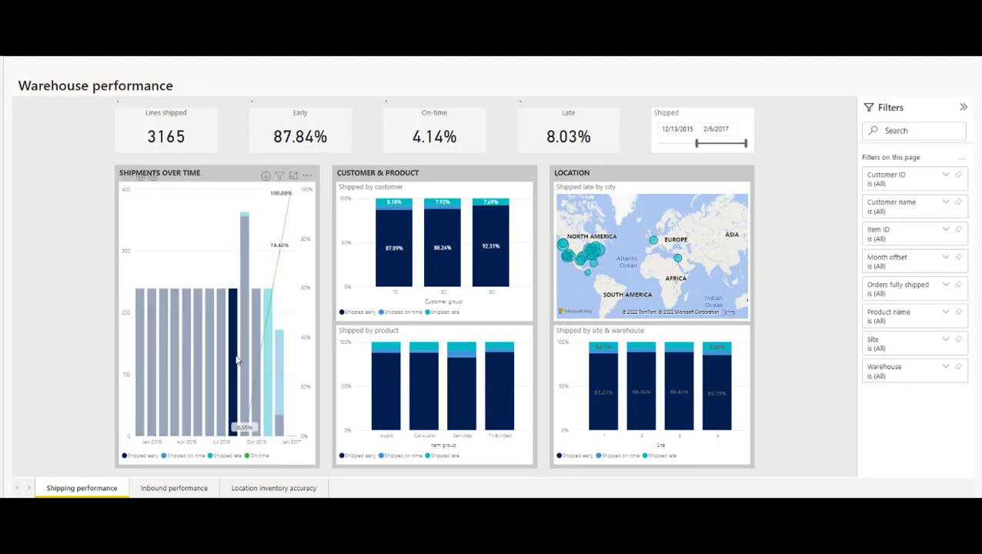
click(244, 361)
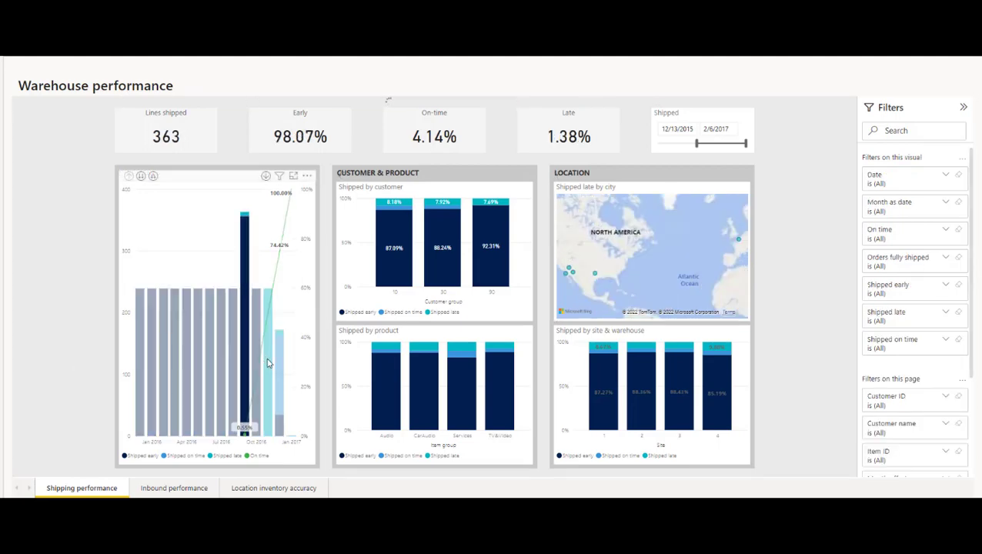
click(270, 366)
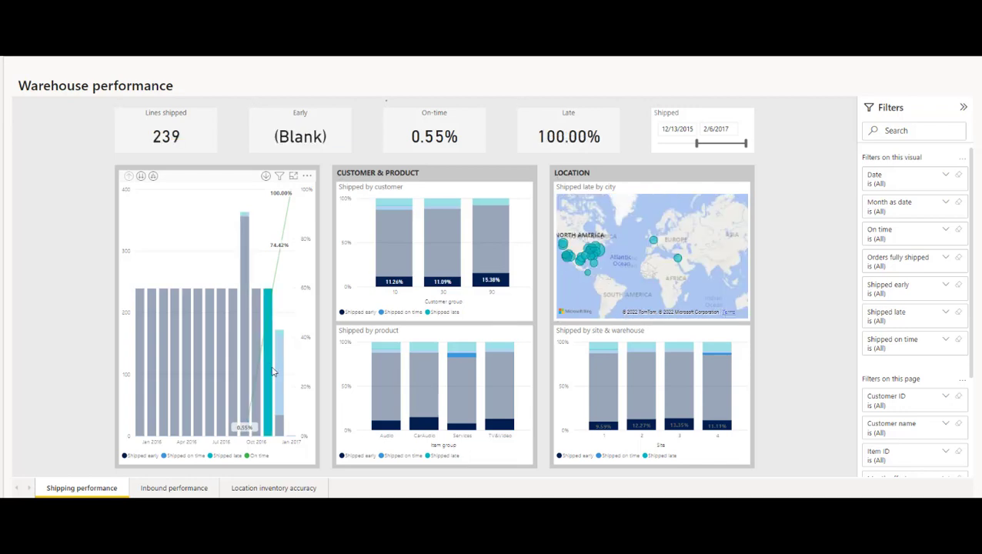
click(286, 395)
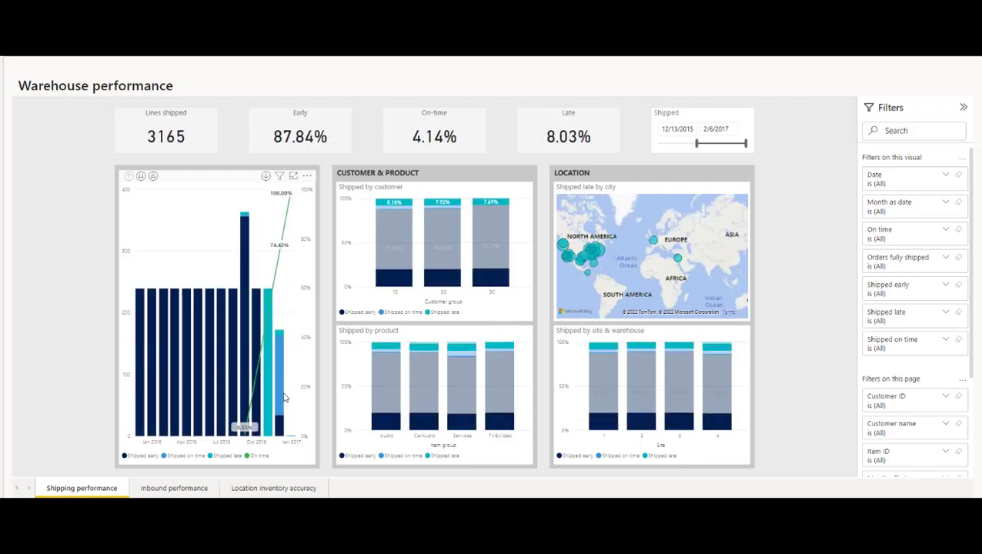
click(174, 489)
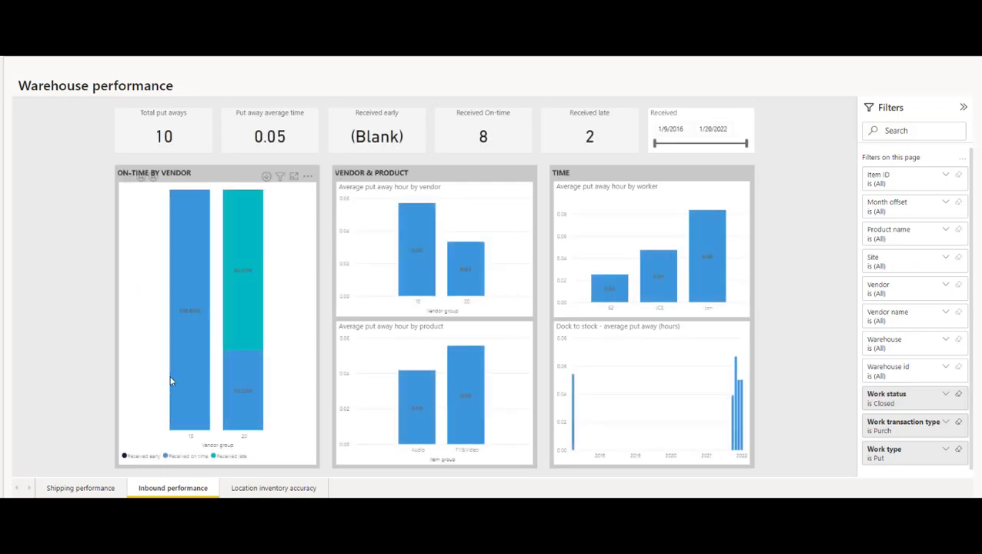
click(174, 374)
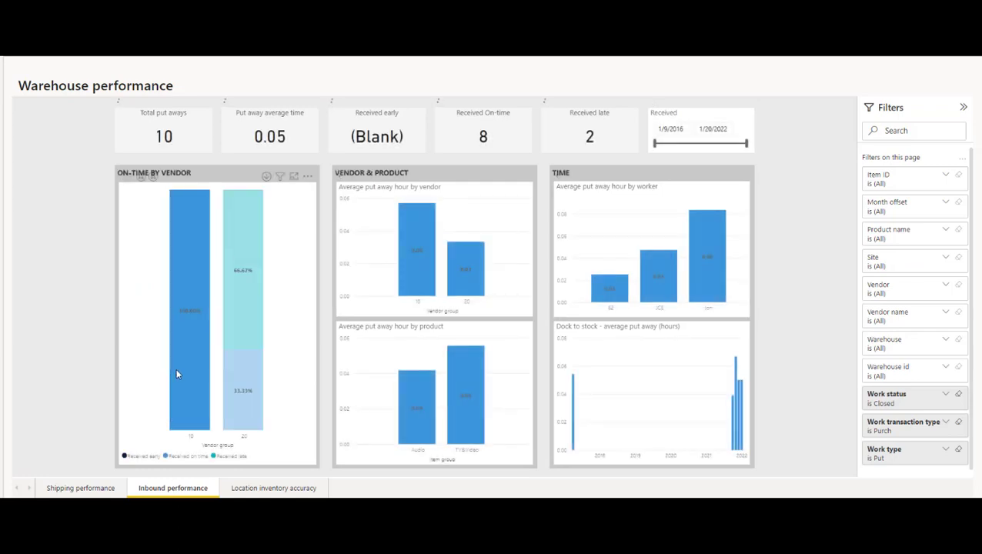
right_click(176, 375)
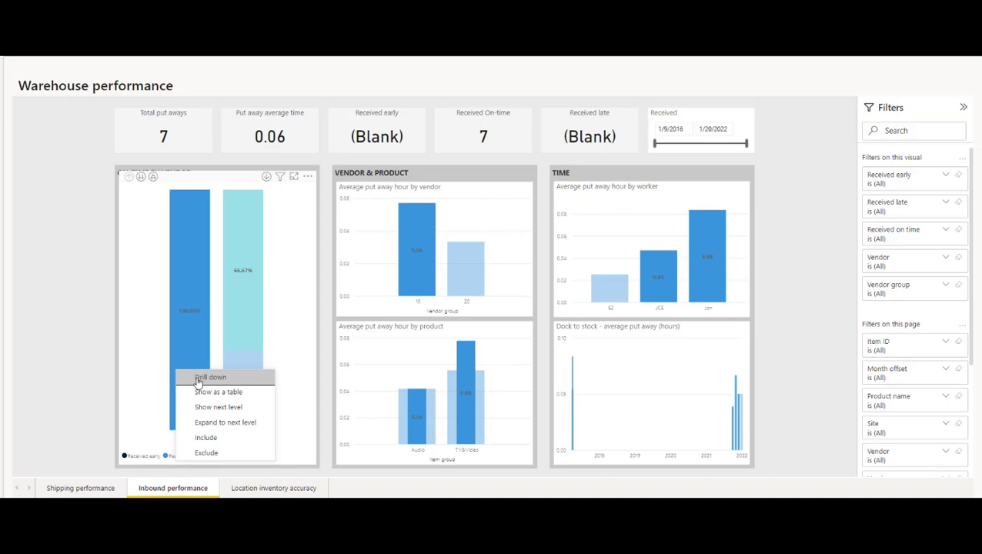
click(198, 379)
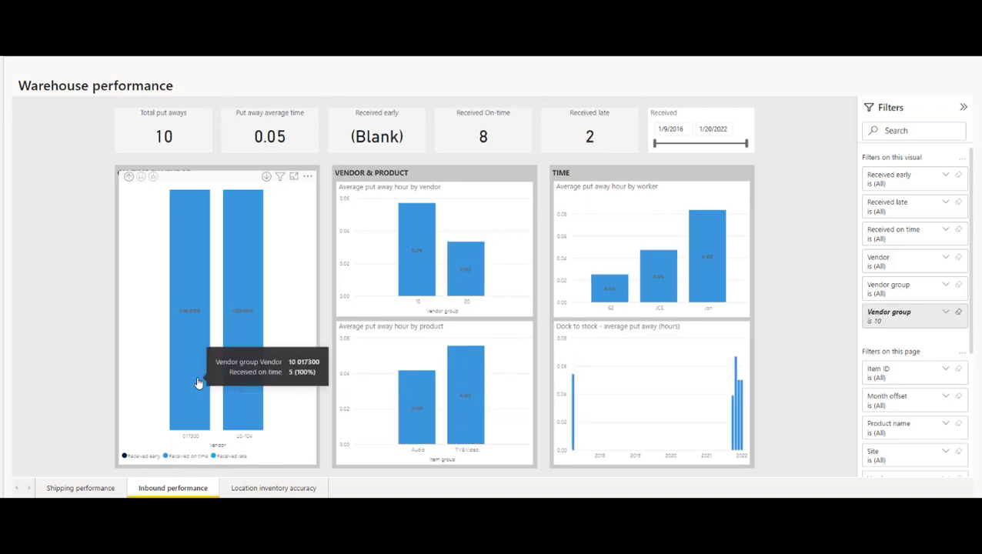